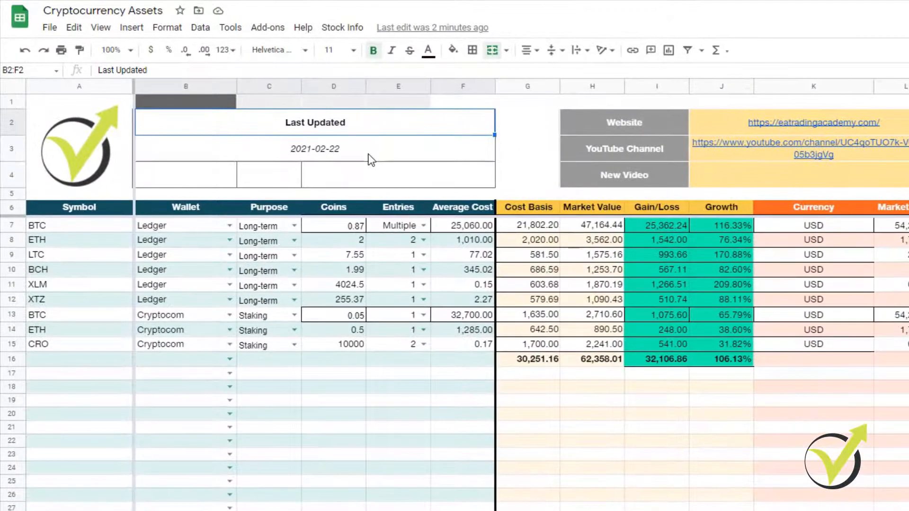
- Review the Last Updated date and the BTC, ETH and LTC market prices in L7:L9, and select staking rows 13 to 15
left_click(372, 160)
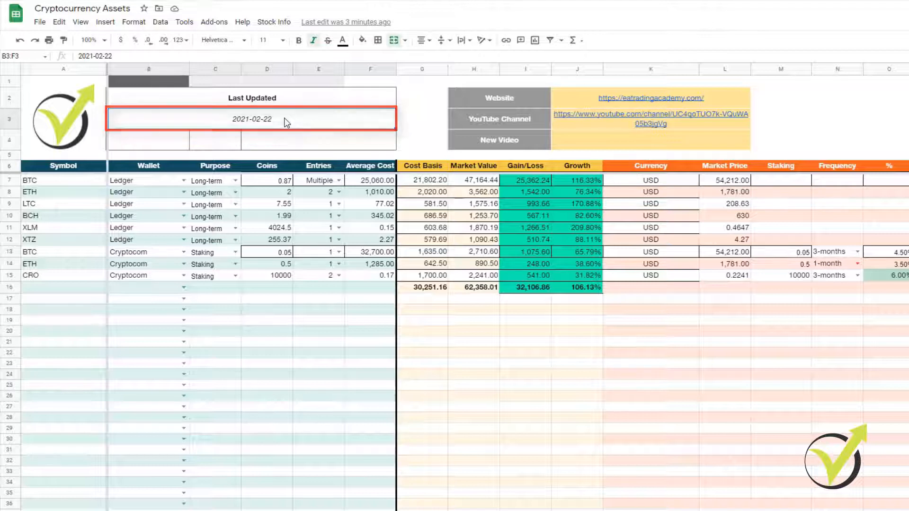
left_click(724, 185)
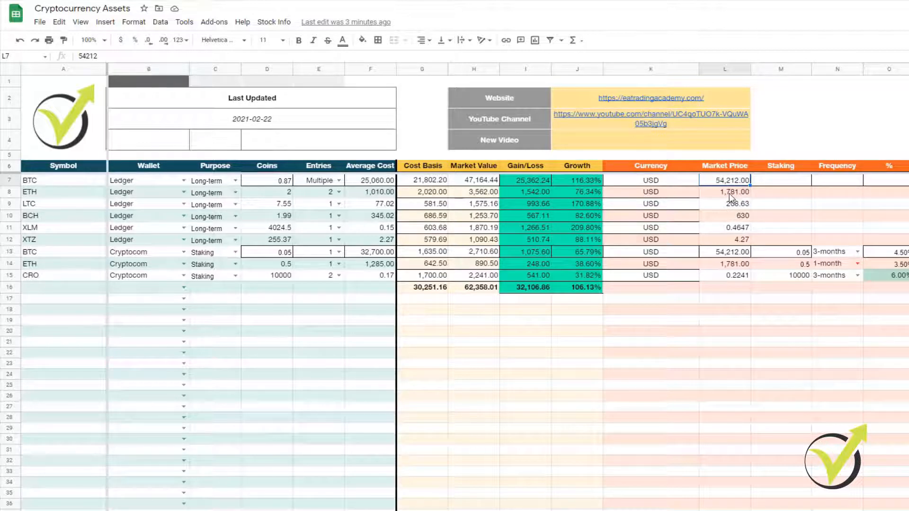
left_click(729, 193)
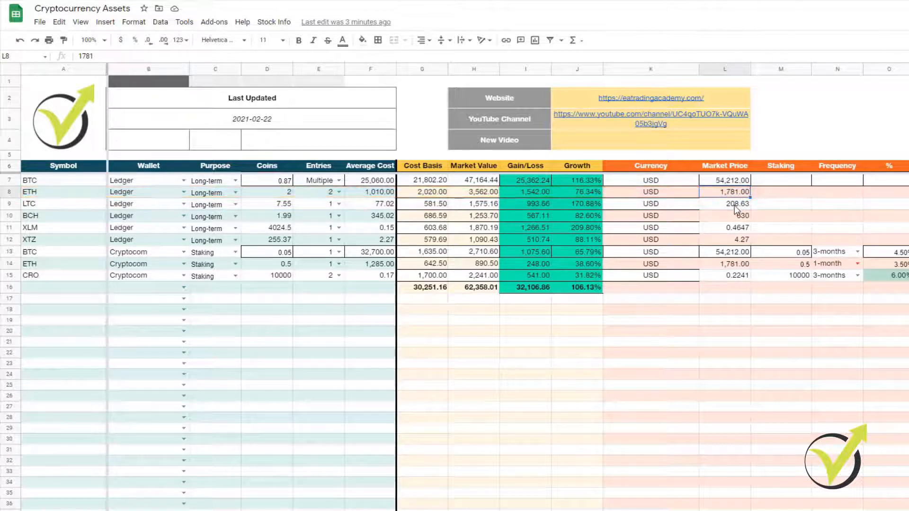
left_click(739, 205)
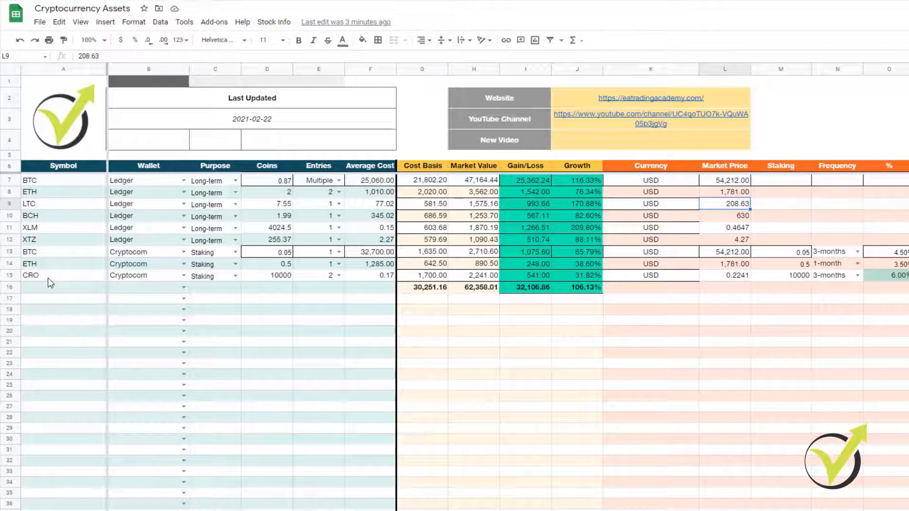
left_click_drag(10, 252, 7, 271)
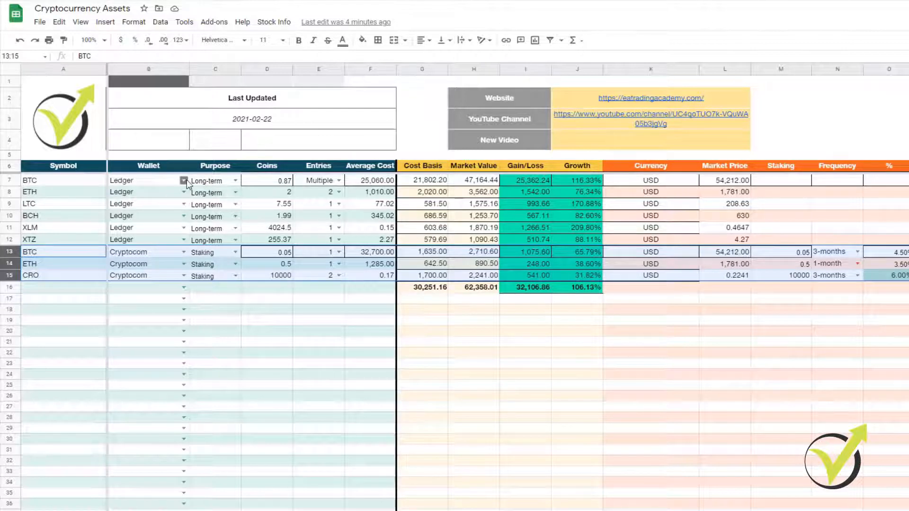
- Add Kraken to the data validation item list of wallet cell B7, save it and check the cell's wallet options
left_click(184, 181)
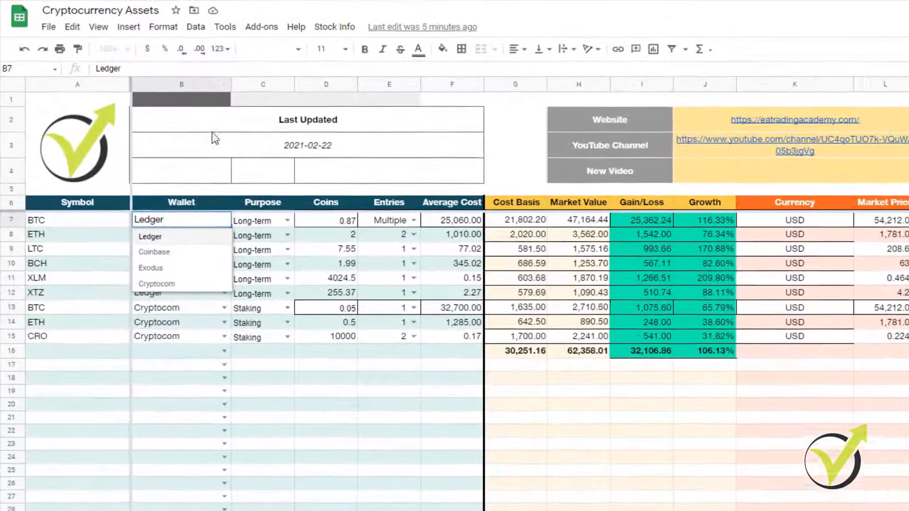
left_click(196, 28)
left_click(195, 28)
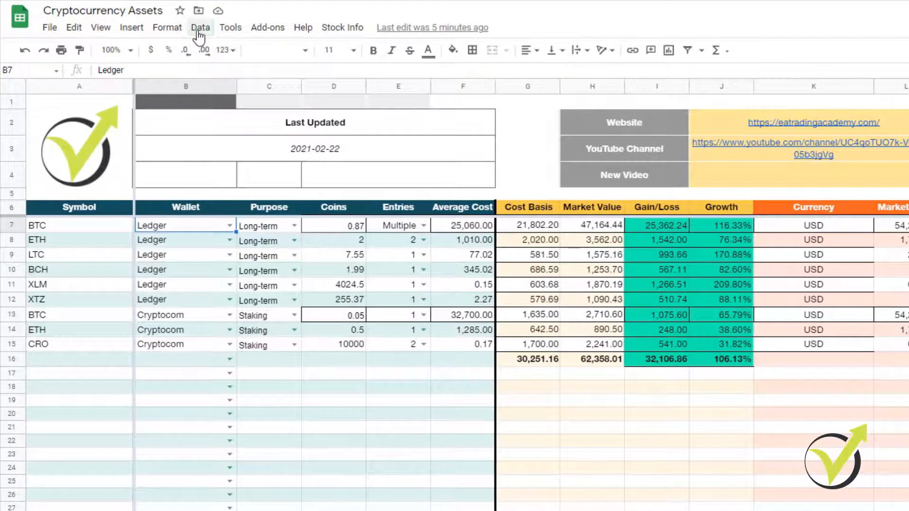
left_click(199, 29)
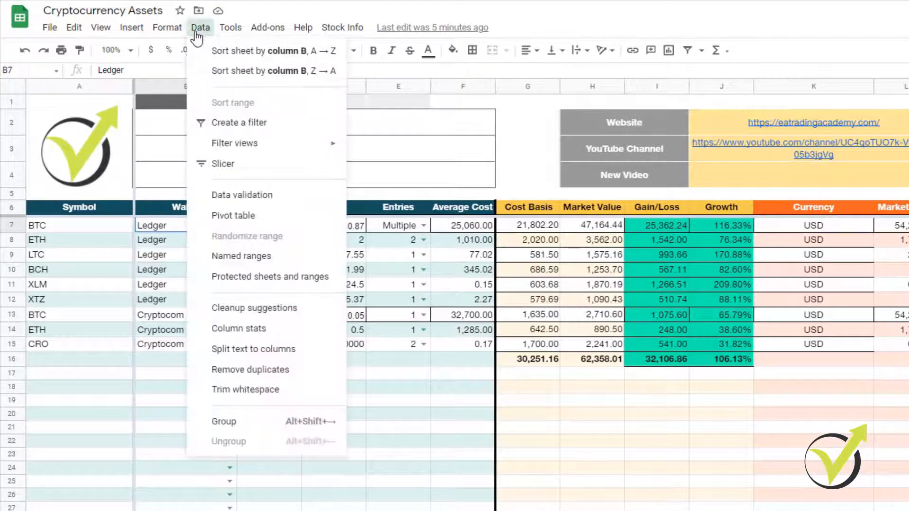
left_click(242, 194)
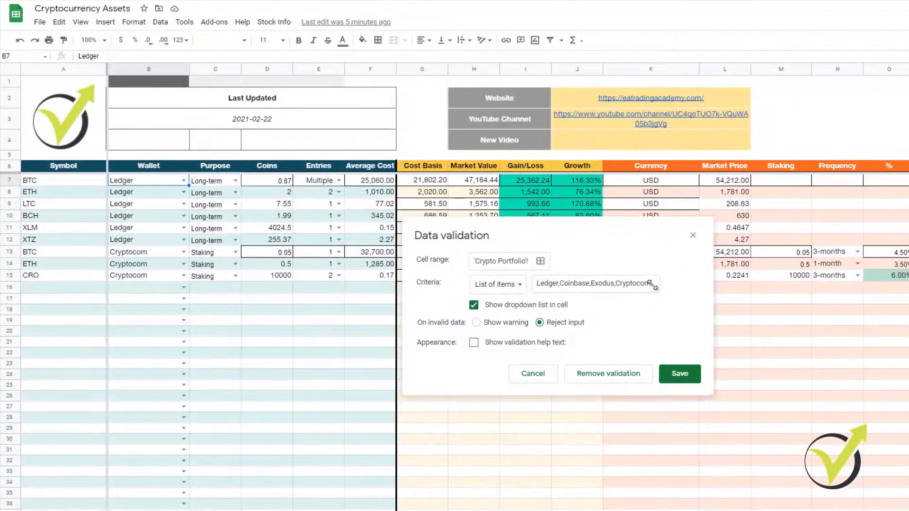
left_click(652, 282)
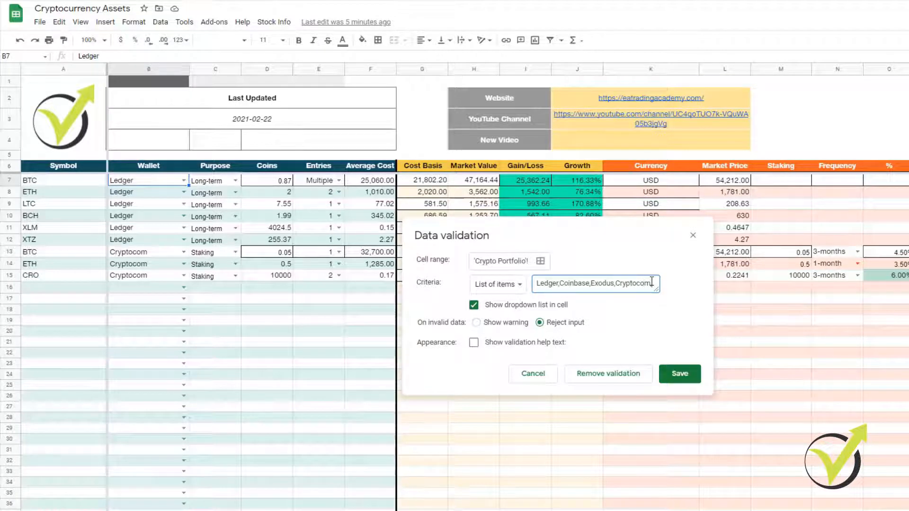
type(",Krak")
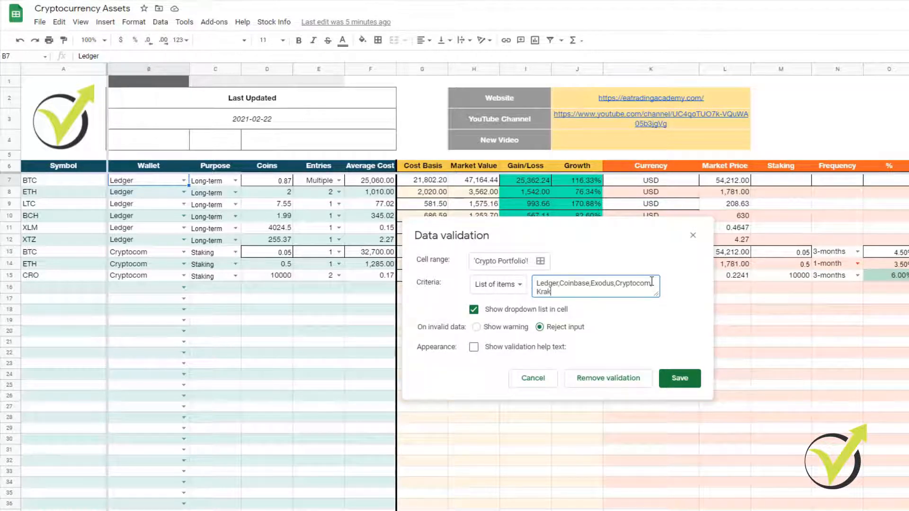
type("en")
left_click(682, 380)
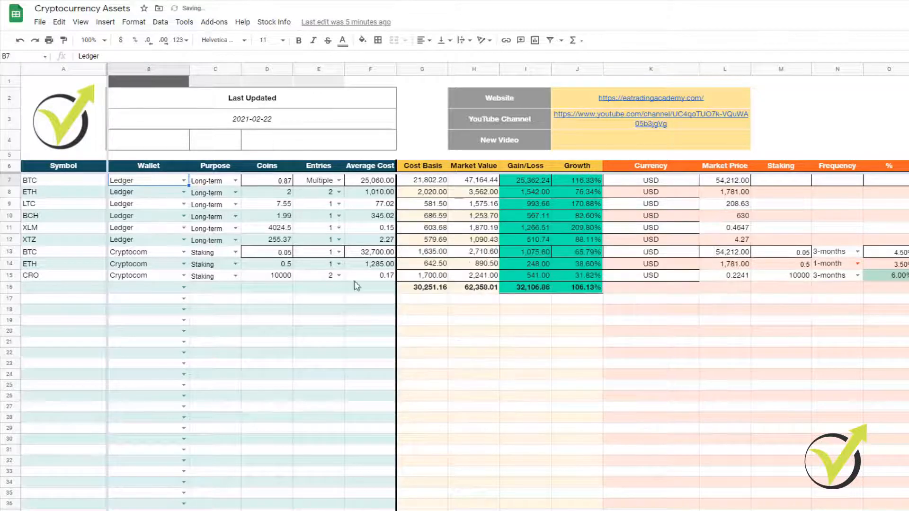
left_click(183, 181)
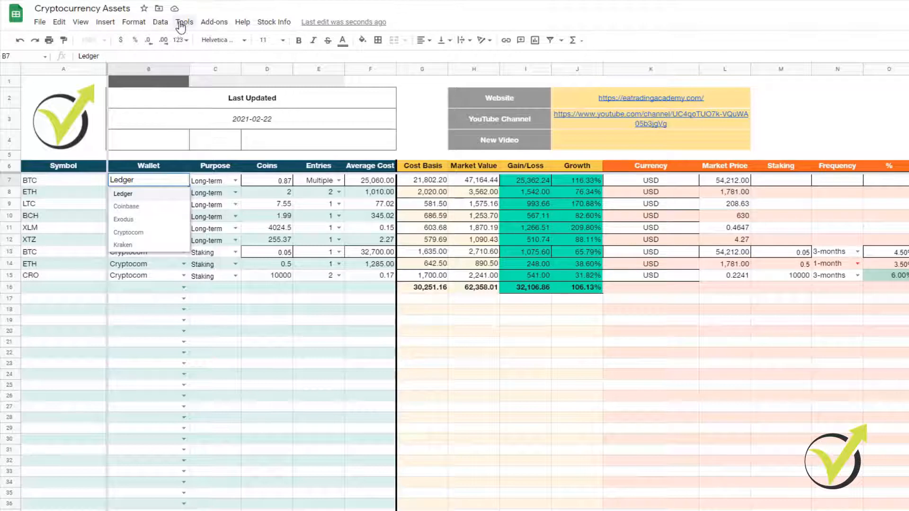
key("Escape")
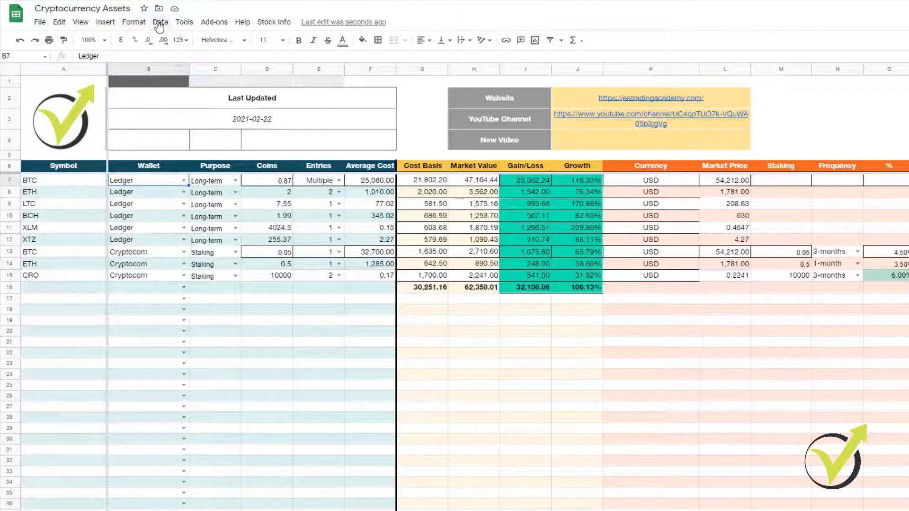
- Remove Kraken from the data validation item list of wallet cell B7 and save the rule
left_click(159, 23)
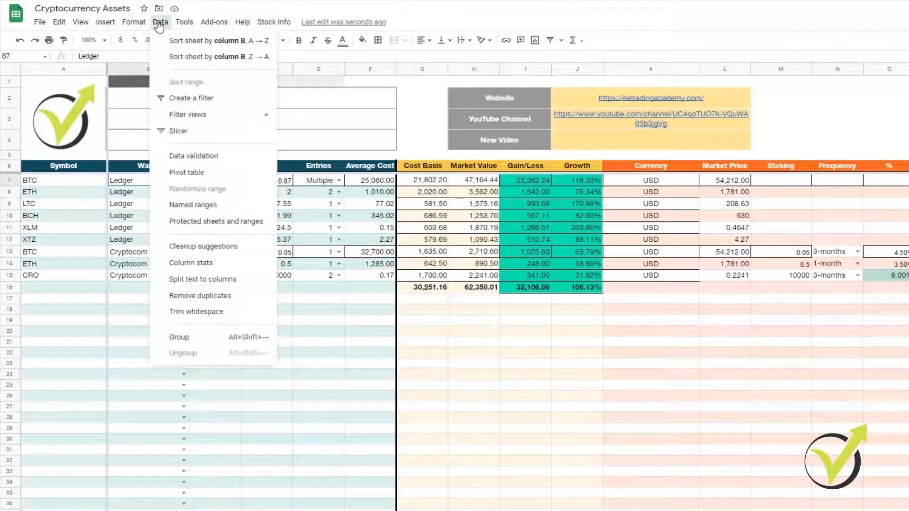
left_click(189, 156)
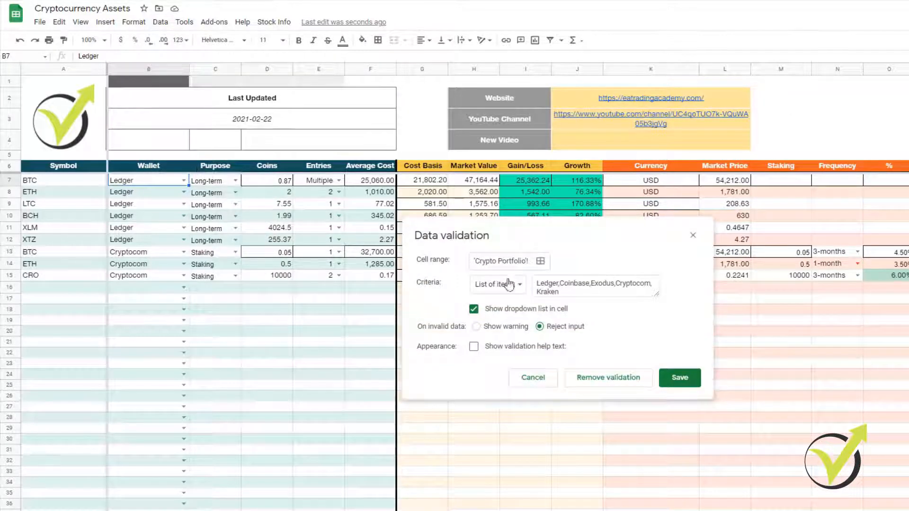
left_click_drag(560, 292, 540, 290)
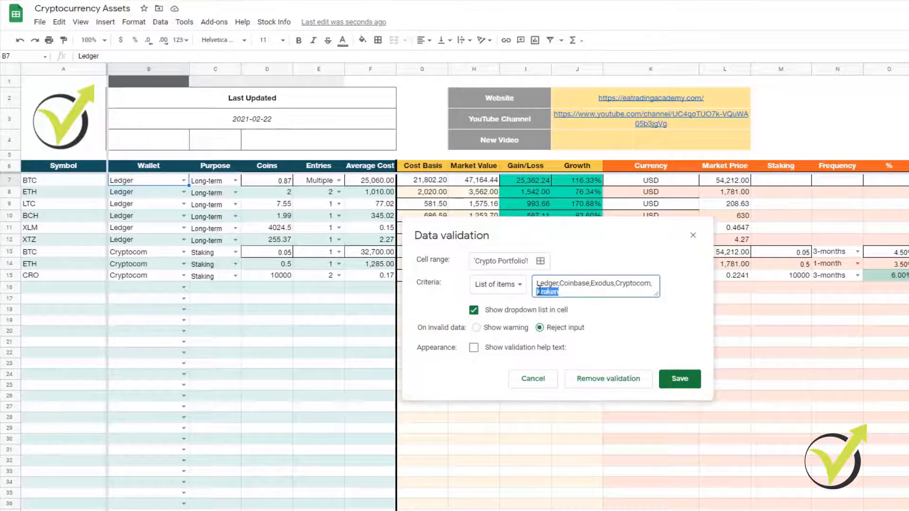
key("BackSpace")
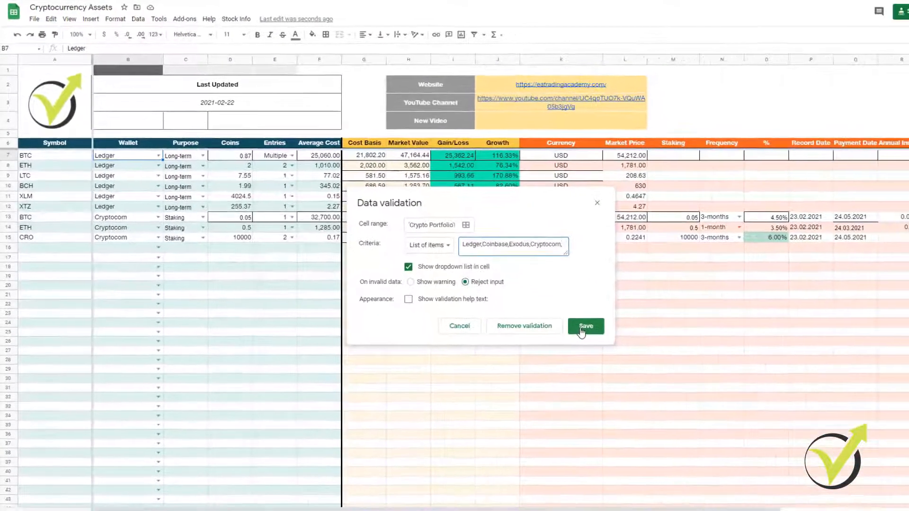
left_click(585, 327)
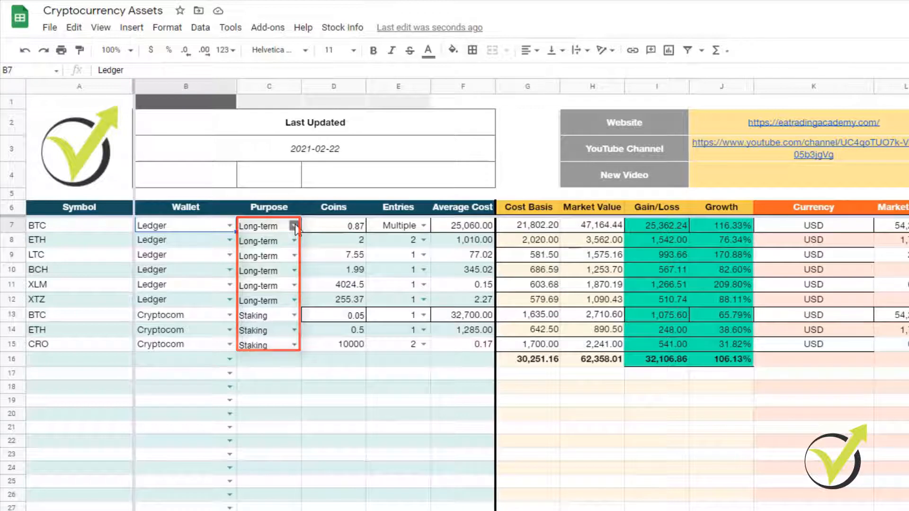
- View the Purpose options available in cell C7 and select the long-term holdings in rows 7 to 12
left_click(294, 226)
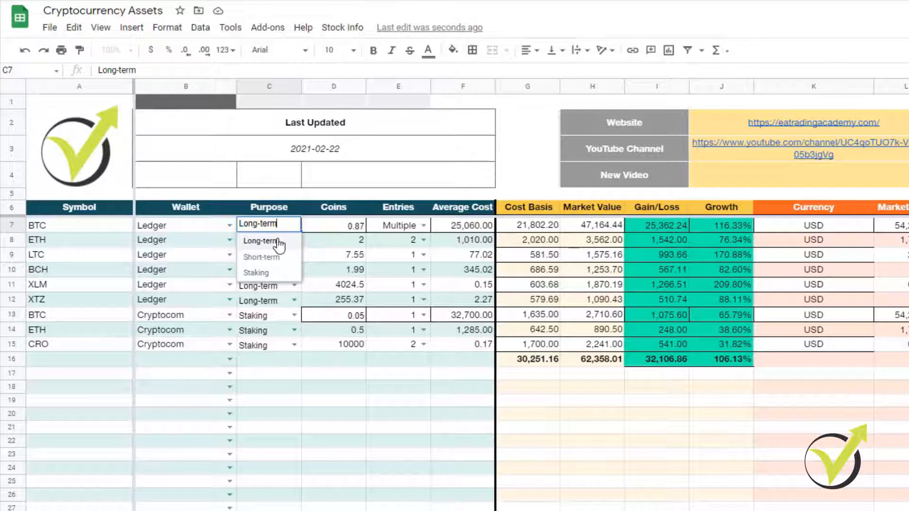
left_click(294, 416)
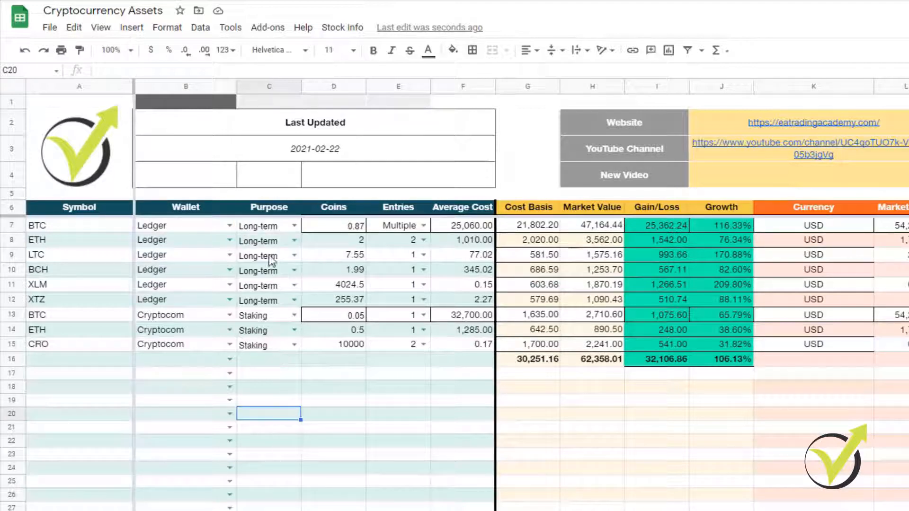
left_click_drag(13, 226, 11, 297)
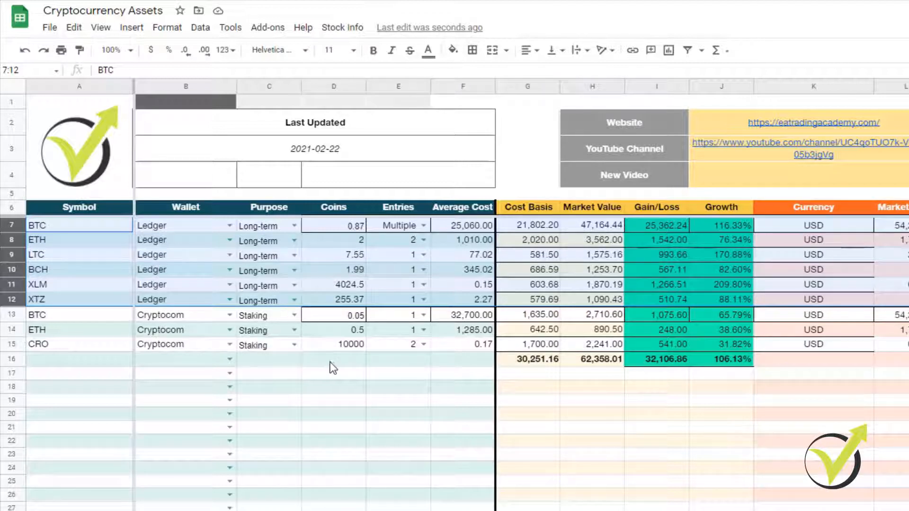
- Examine the Coins amounts of the long-term BTC, ETH, LTC and BCH holdings in D7:D10
left_click(350, 226)
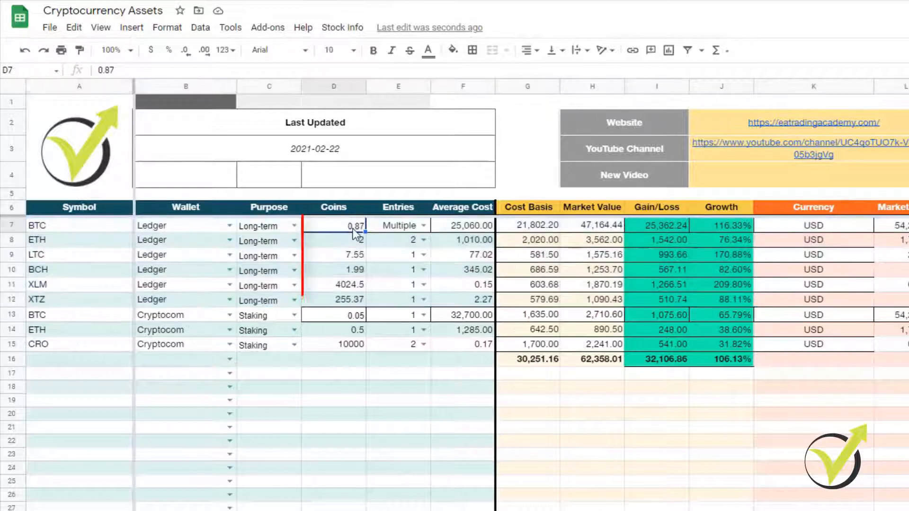
left_click(354, 242)
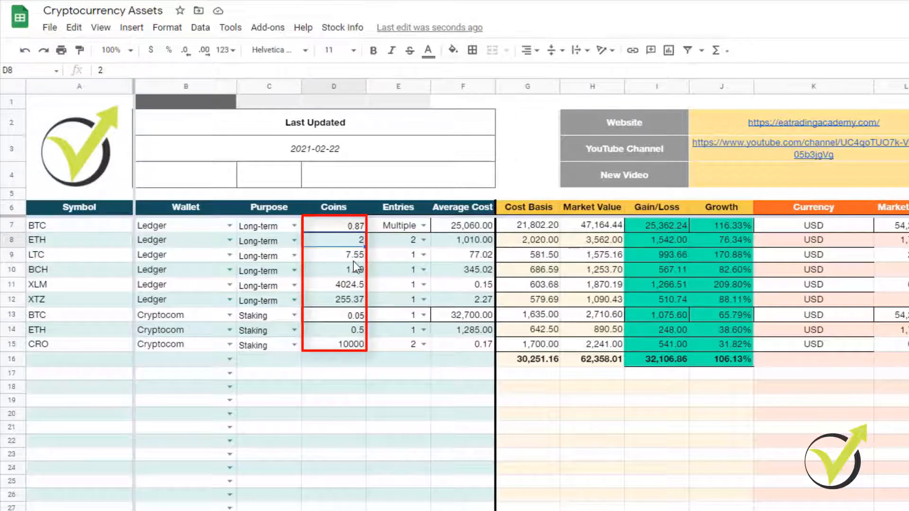
left_click(356, 255)
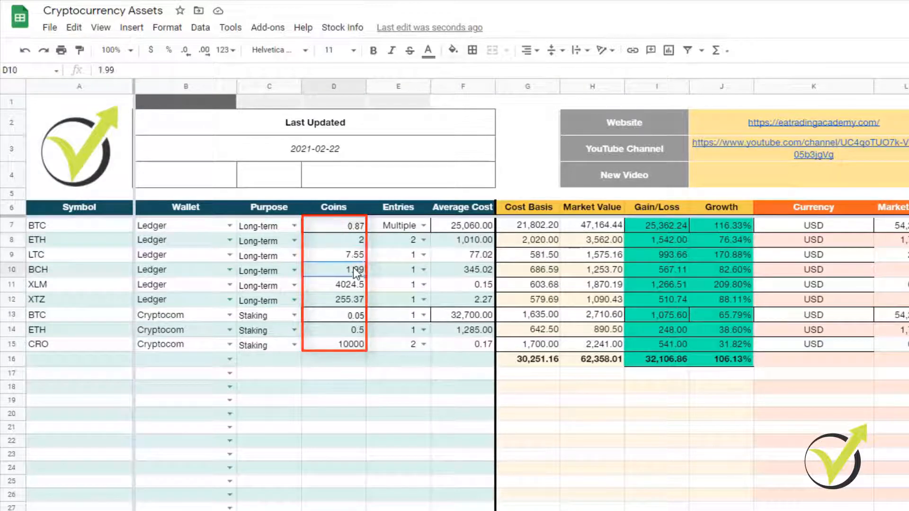
left_click(355, 240)
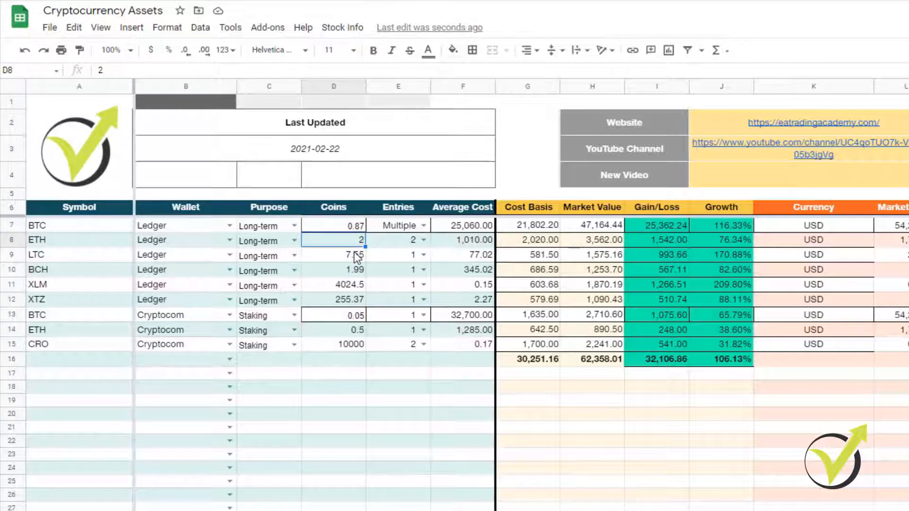
left_click(357, 256)
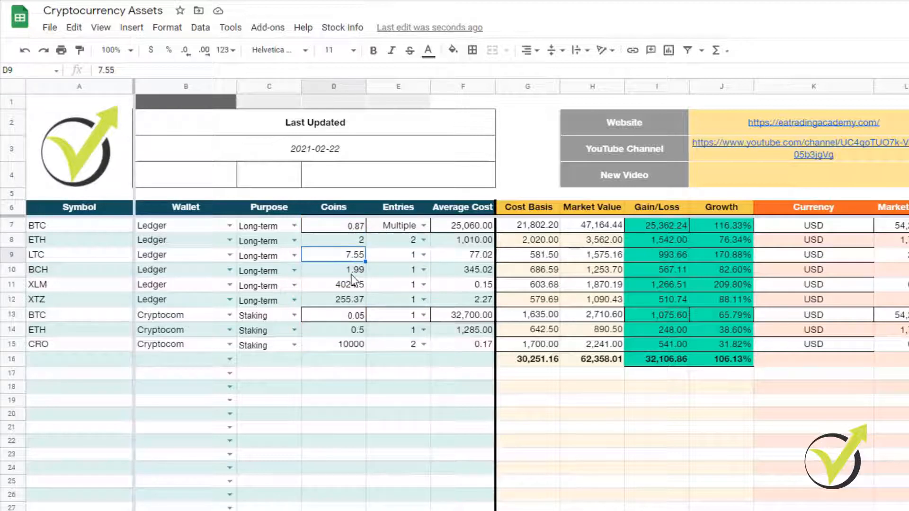
- View the Entries options available for the long-term BTC and ETH holdings in E7 and E8, leaving both choices as they are
left_click(424, 226)
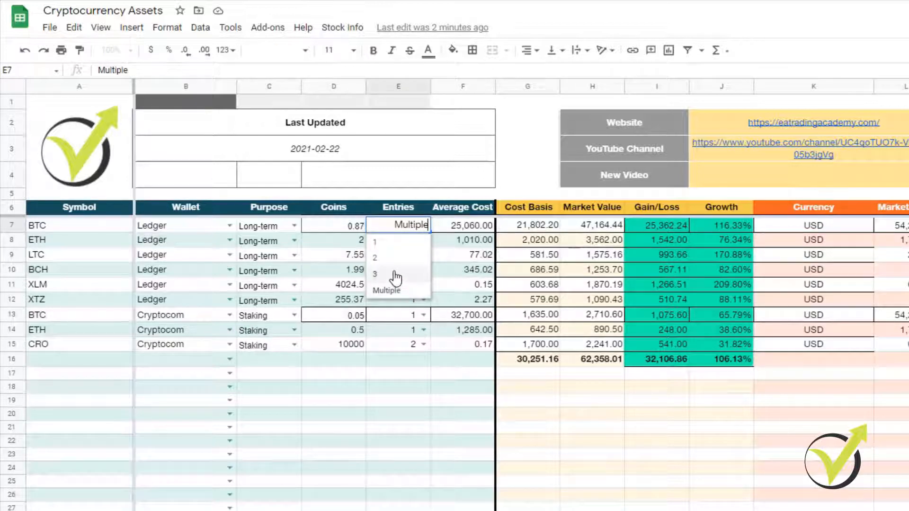
left_click(383, 360)
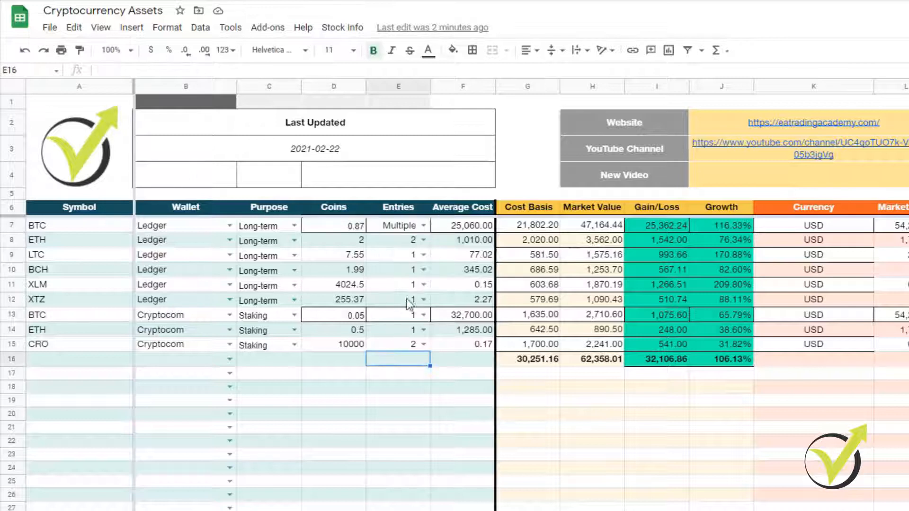
left_click(413, 239)
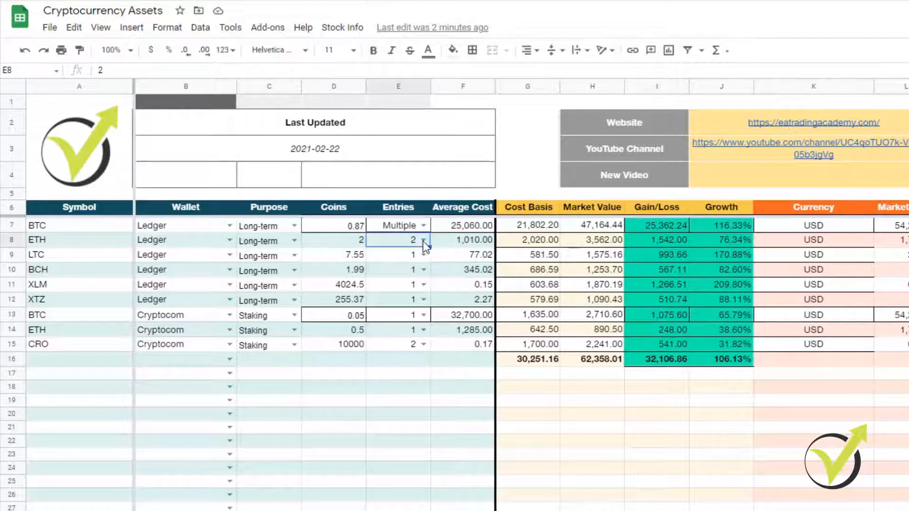
left_click(423, 240)
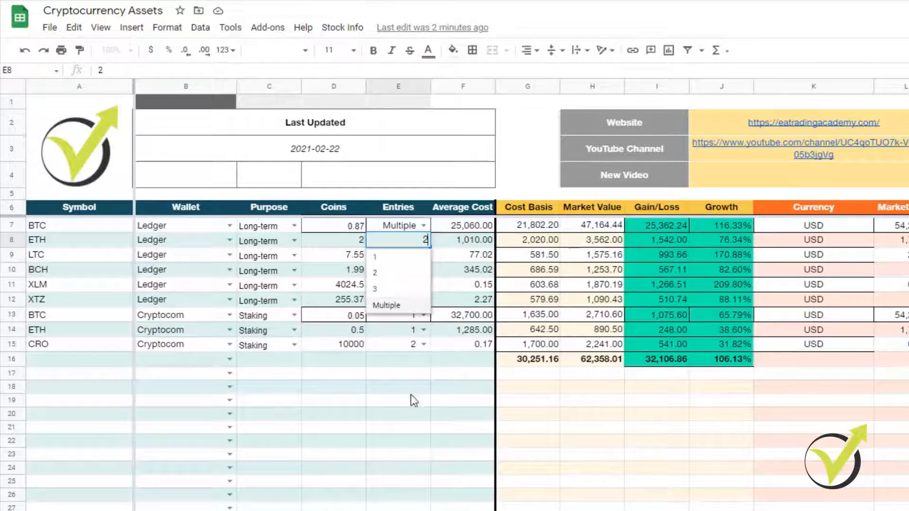
left_click(408, 410)
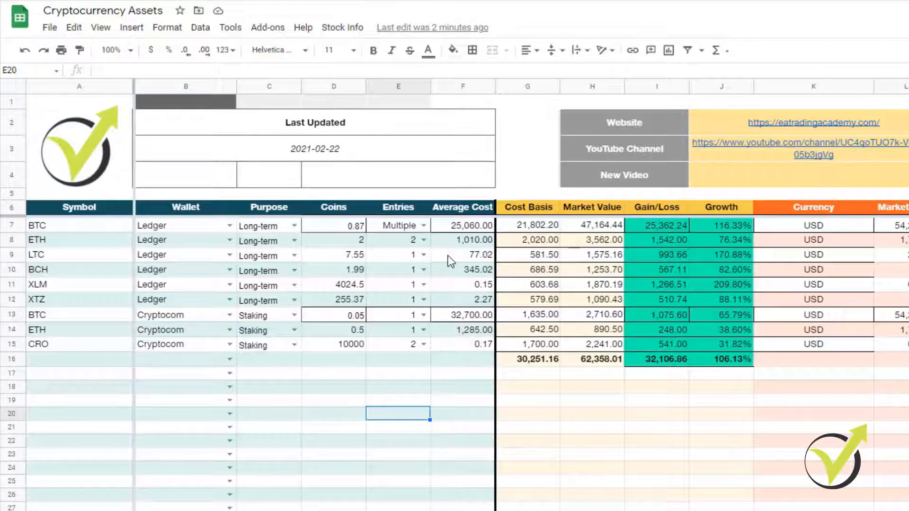
- Inspect the average cost and the cost basis formula of the long-term BTC holding in F7 and G7
left_click(464, 227)
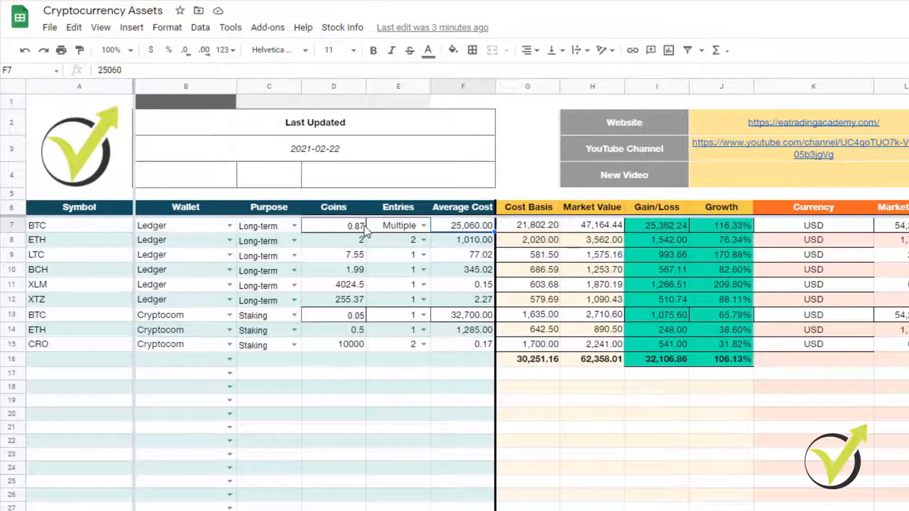
left_click(534, 232)
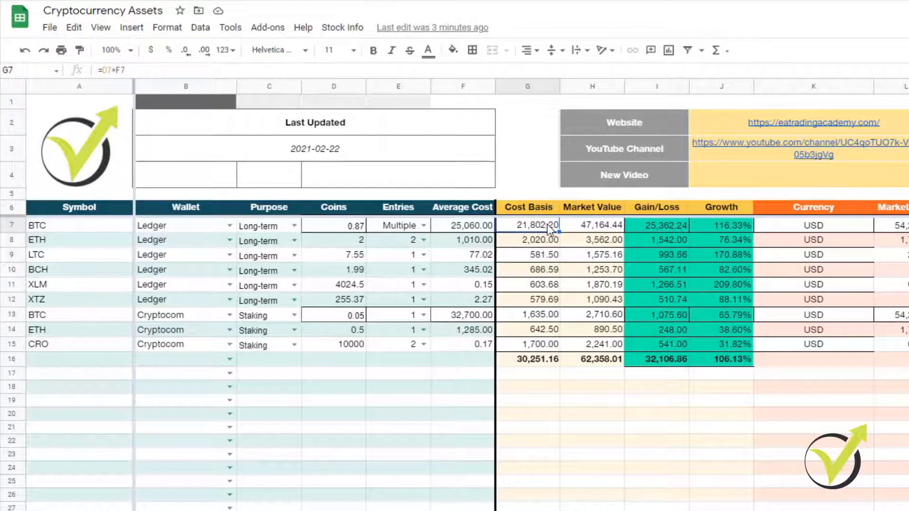
left_click(456, 231)
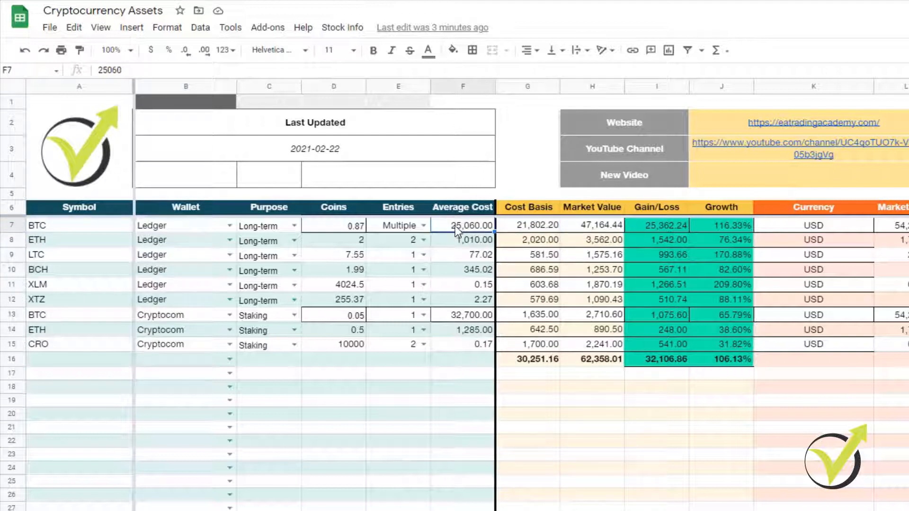
- Inspect the Coins amount of the long-term BTC holding in D7 and the Cost Basis formulas in G7 and G8
left_click(339, 226)
left_click(515, 225)
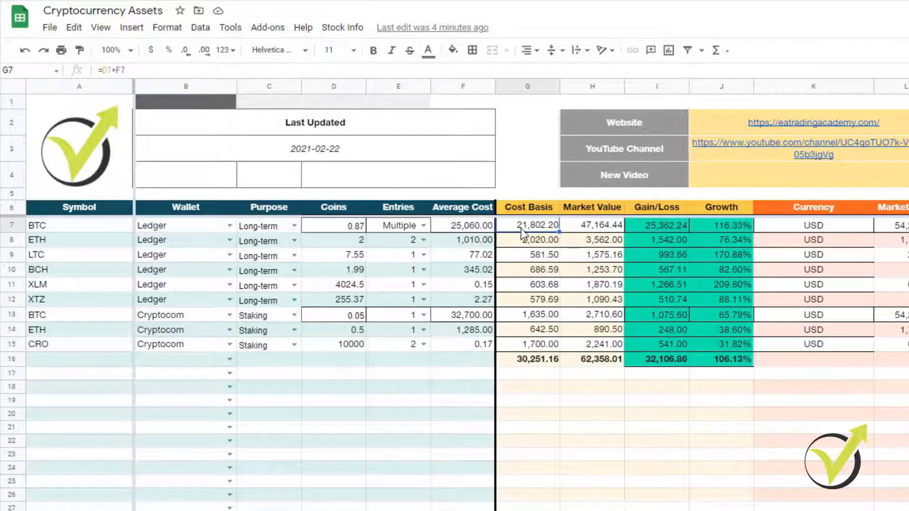
left_click(535, 243)
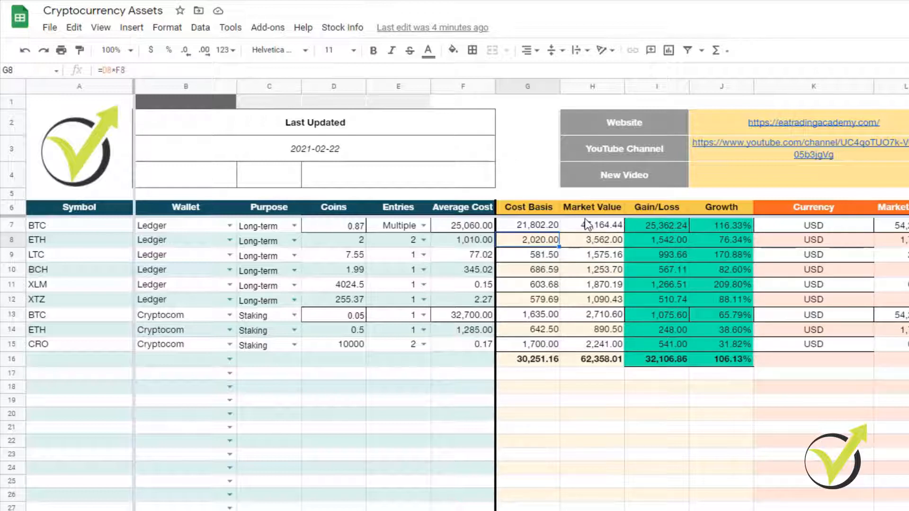
- Inspect the Market Value, Gain/Loss and Growth formulas of the long-term BTC holding in H7, I7 and J7
left_click(596, 231)
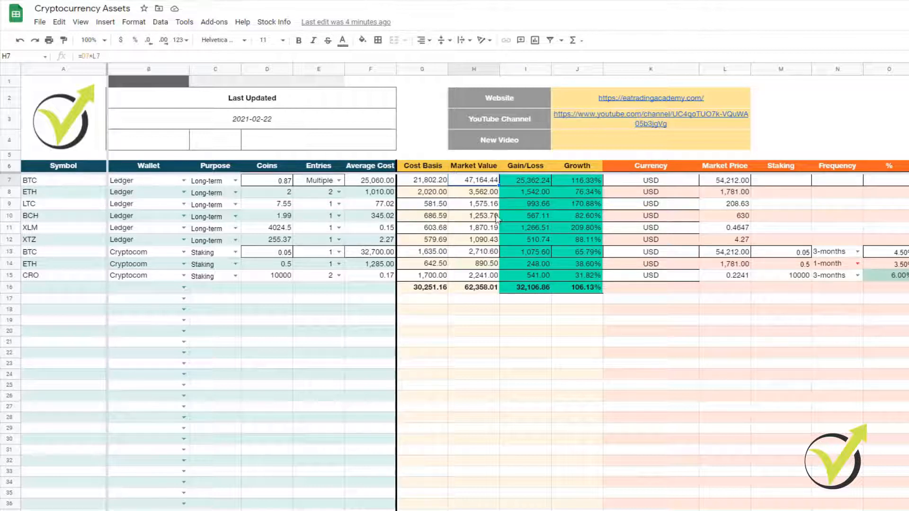
left_click(541, 179)
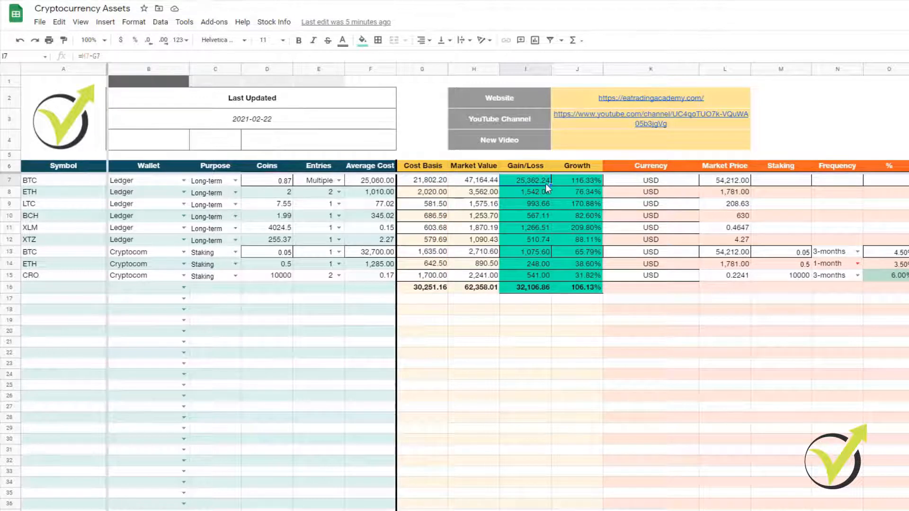
left_click(575, 182)
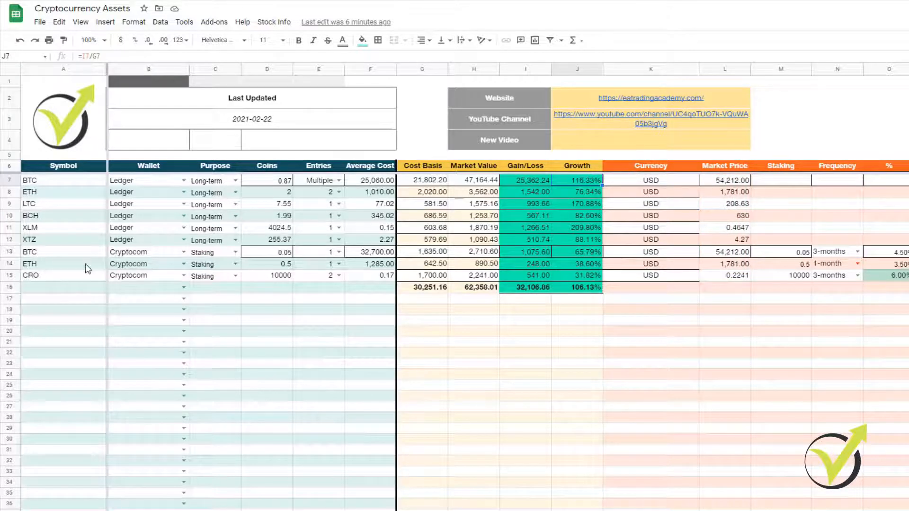
- Select the staking holdings in rows 13 to 15 and view the BTC staking amount in M13 and the Frequency options in N13
left_click_drag(9, 256, 218, 278)
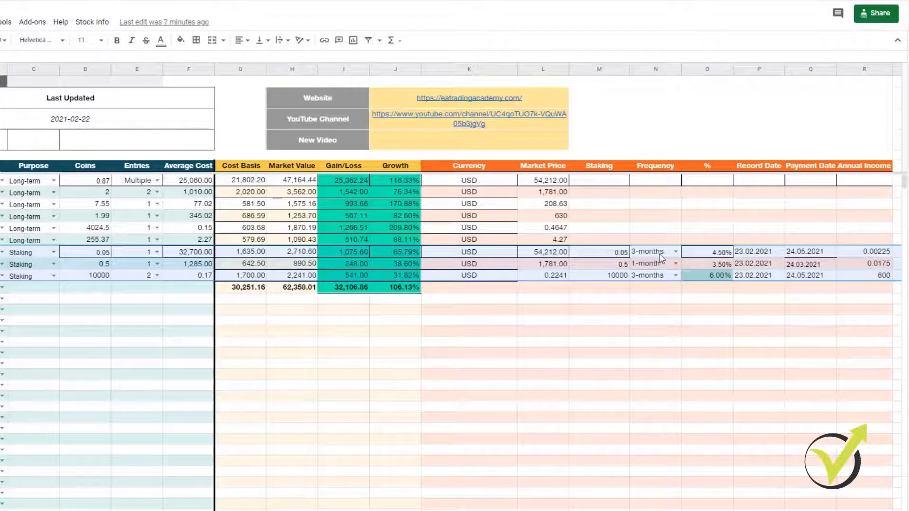
left_click(622, 255)
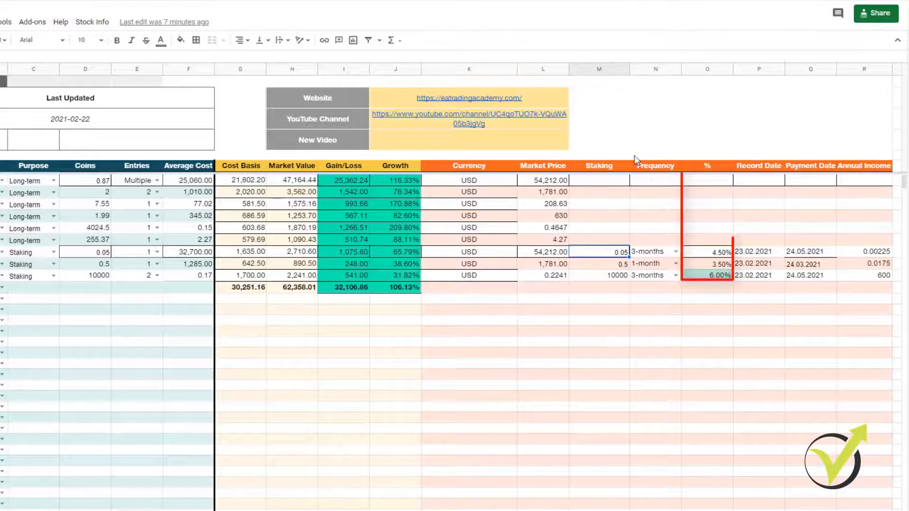
left_click(675, 252)
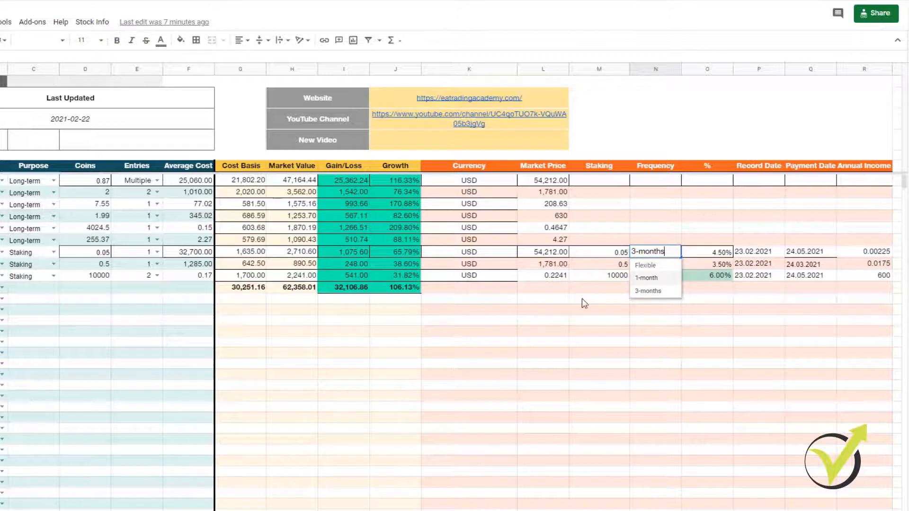
- Examine the staking percentages of the BTC, ETH and CRO holdings in O13:O15
left_click(701, 252)
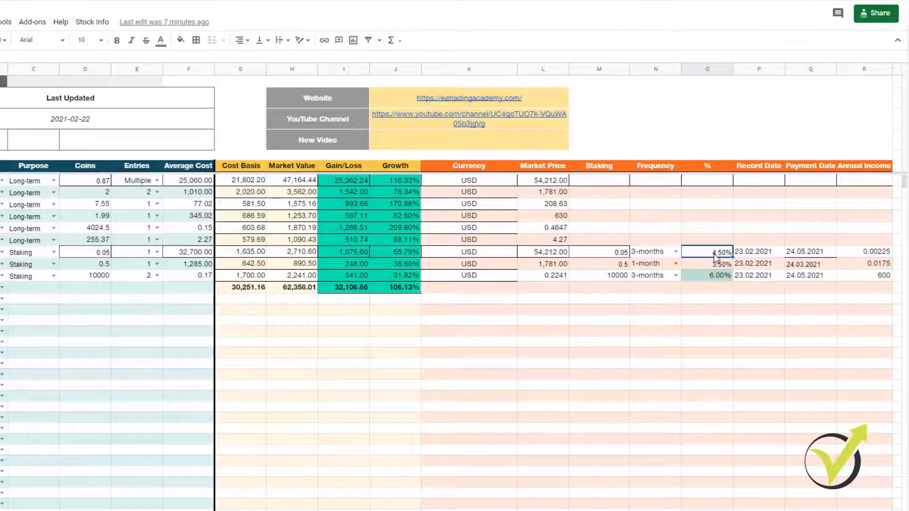
left_click_drag(718, 254, 719, 265)
left_click(714, 291)
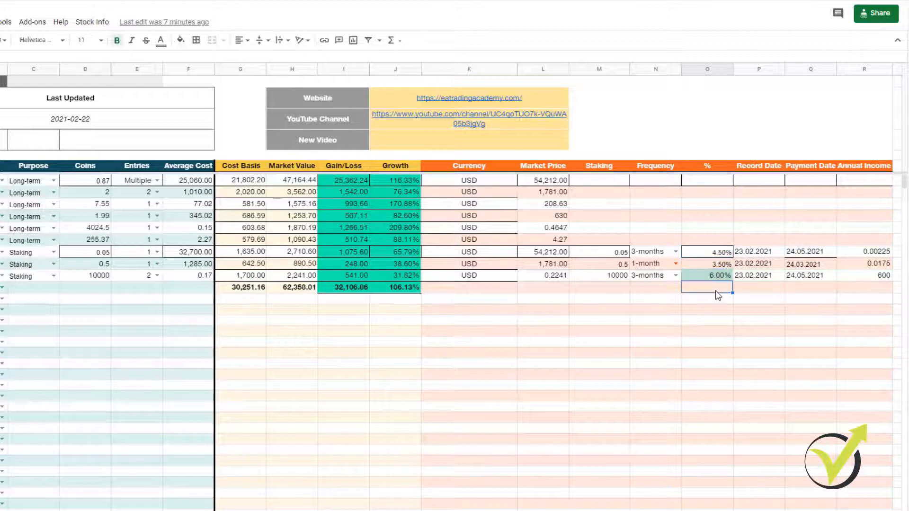
left_click(708, 277)
- Inspect the CRO Record Date in P15 and Annual Income in R15, and highlight the staking-related columns M to R
left_click(753, 276)
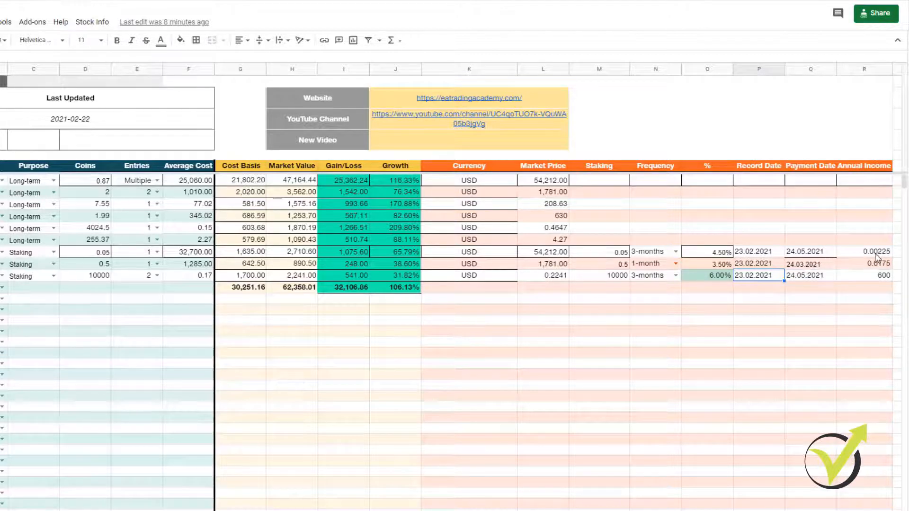
left_click(877, 270)
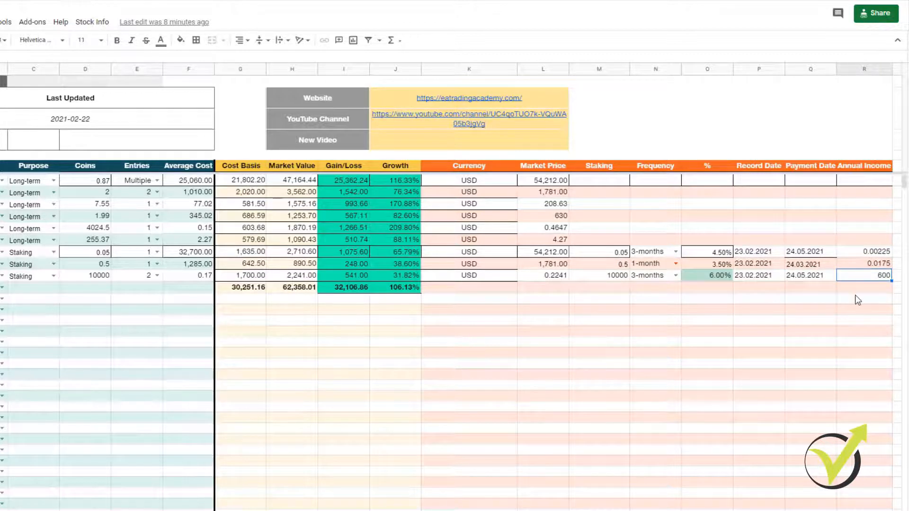
left_click_drag(599, 69, 878, 90)
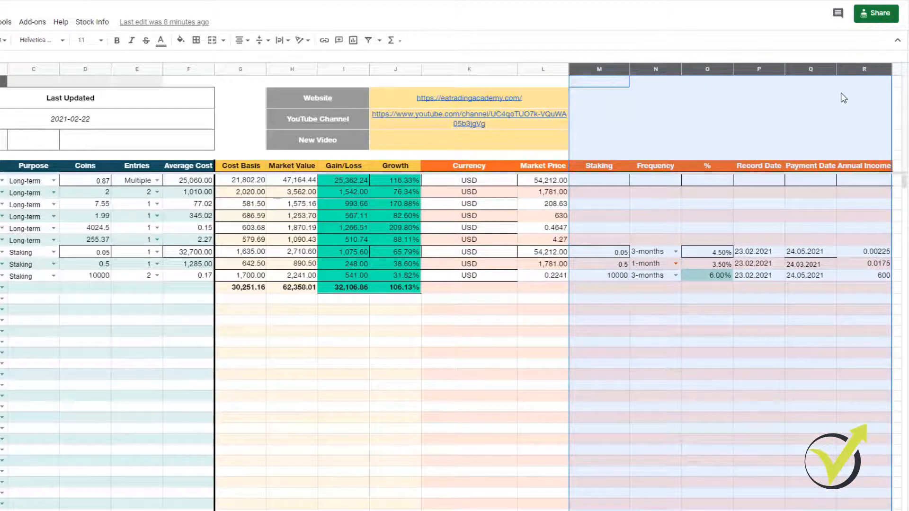
left_click(462, 310)
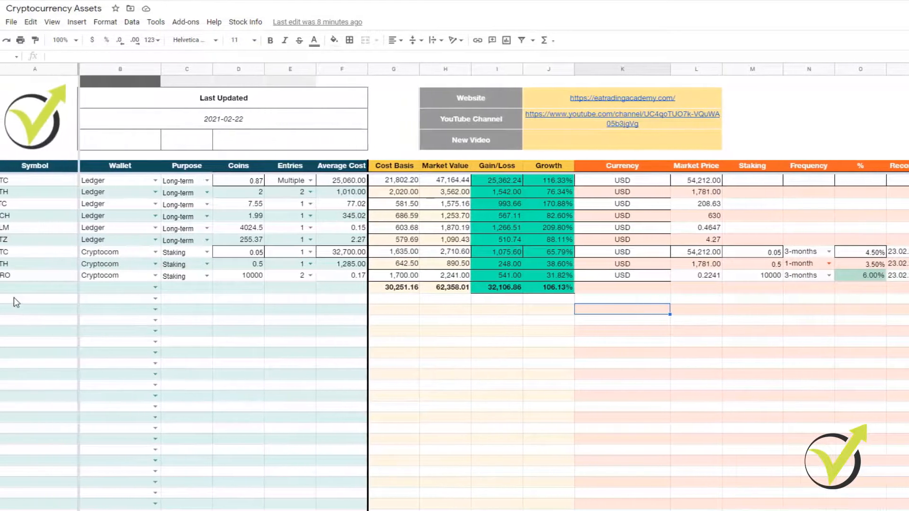
- Check the Last Updated date in B3 and the market prices of the long-term BTC and ETH holdings in L7 and L8
left_click(256, 119)
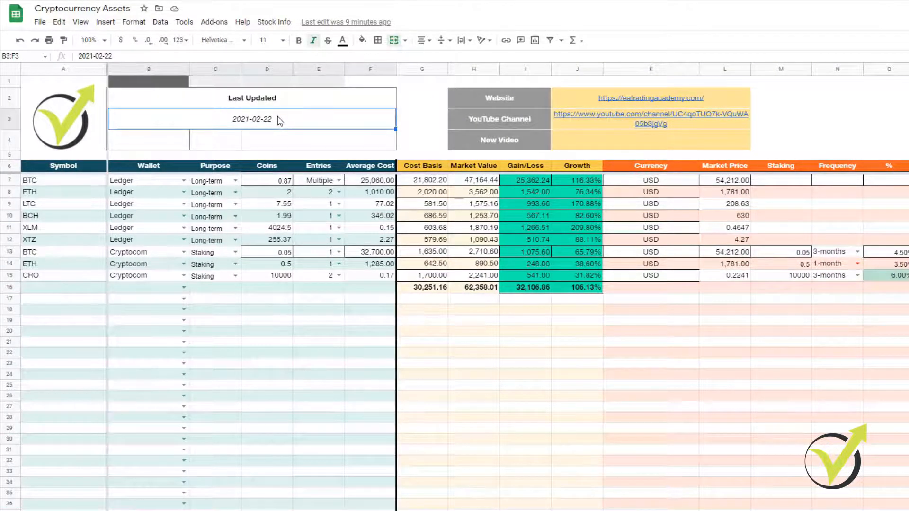
left_click(733, 184)
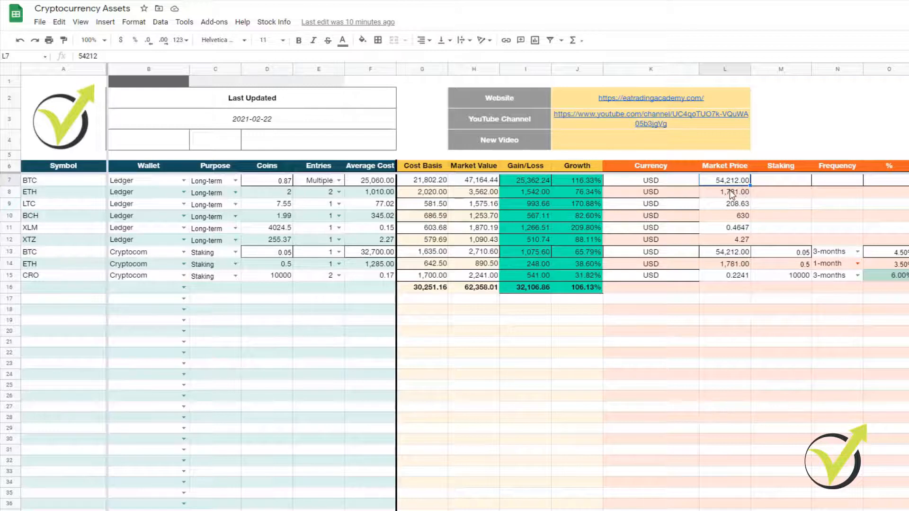
left_click(731, 194)
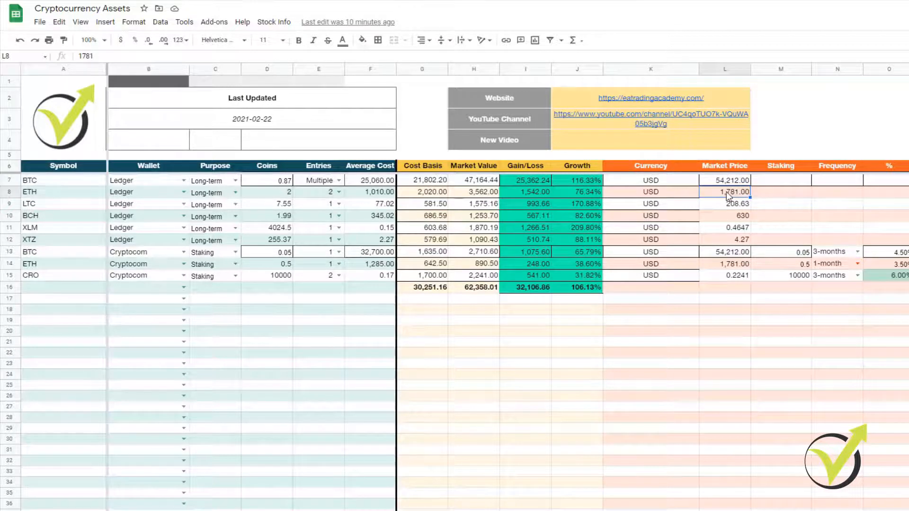
- Try a market price of 1600 for the long-term ETH holding in L8 and undo the change
double_click(728, 192)
left_click_drag(735, 191, 757, 199)
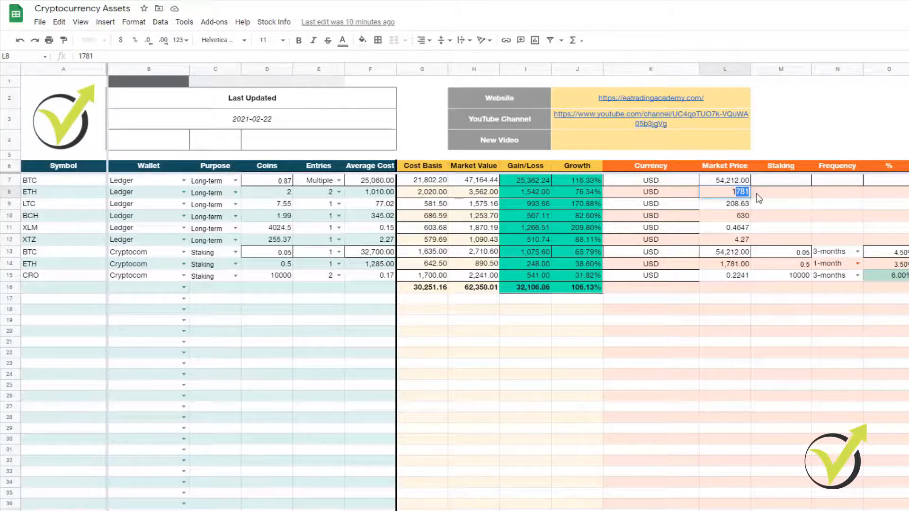
type("60")
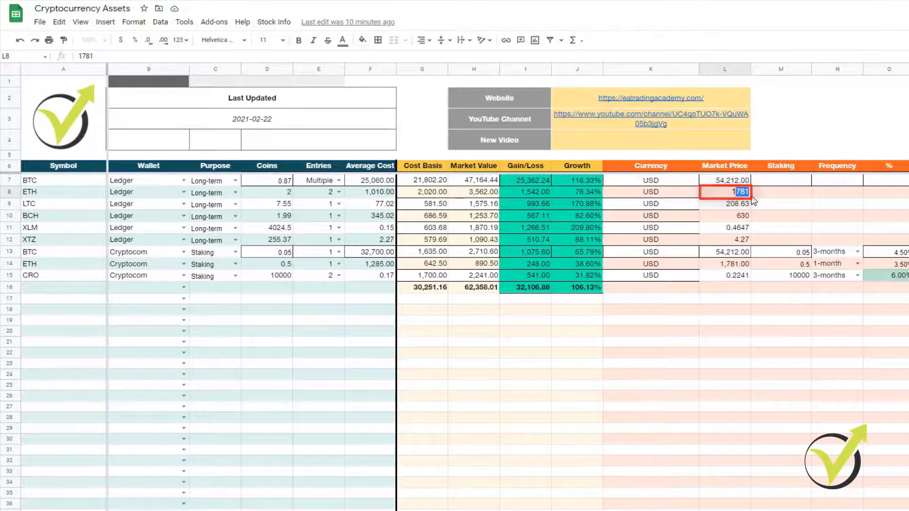
type("0")
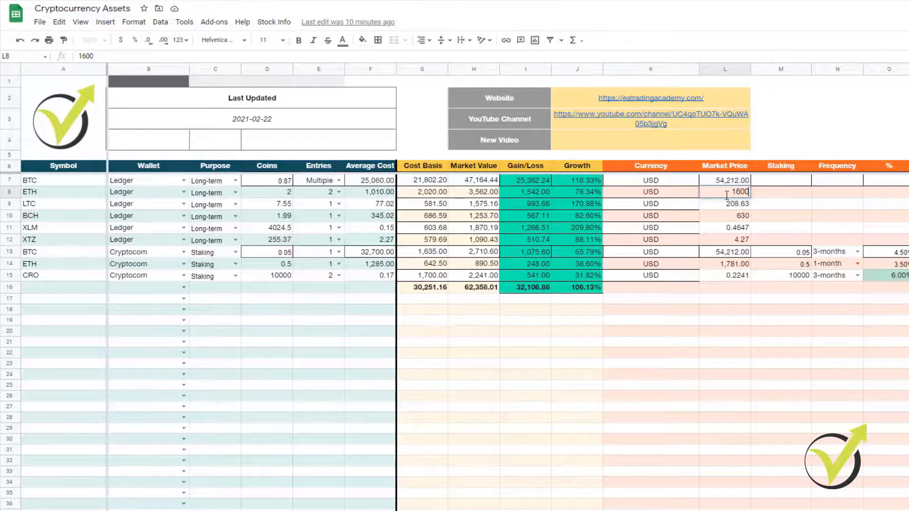
key("Return")
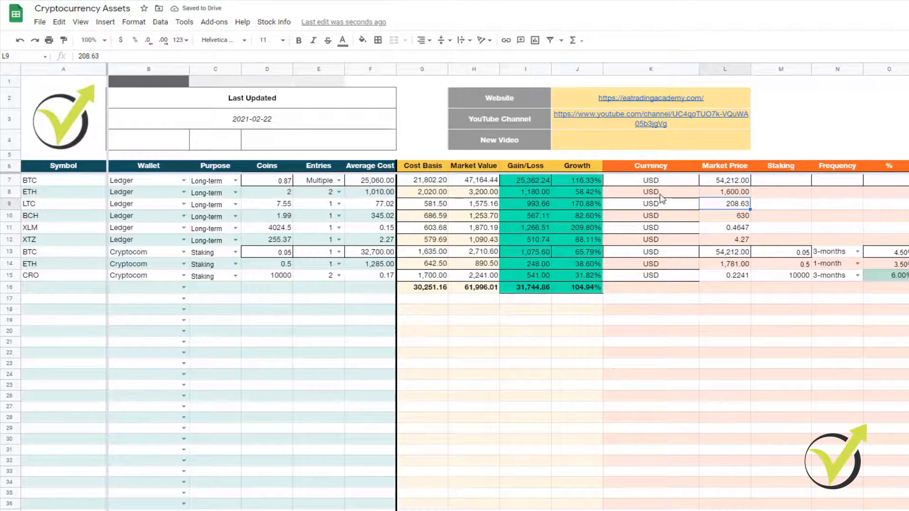
key("ctrl+z")
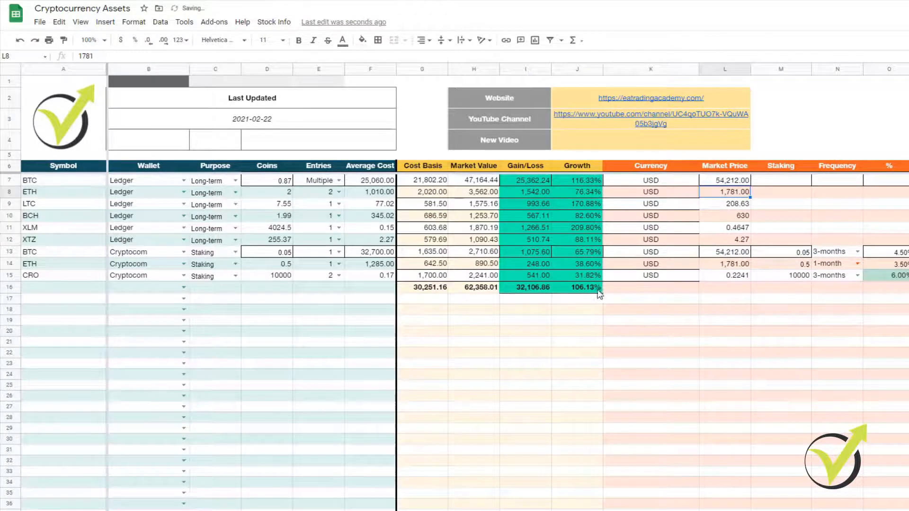
- Highlight the portfolio totals in G16:J16 and inspect the formulas behind the Cost Basis, Gain/Loss and Growth totals
left_click_drag(427, 276, 568, 291)
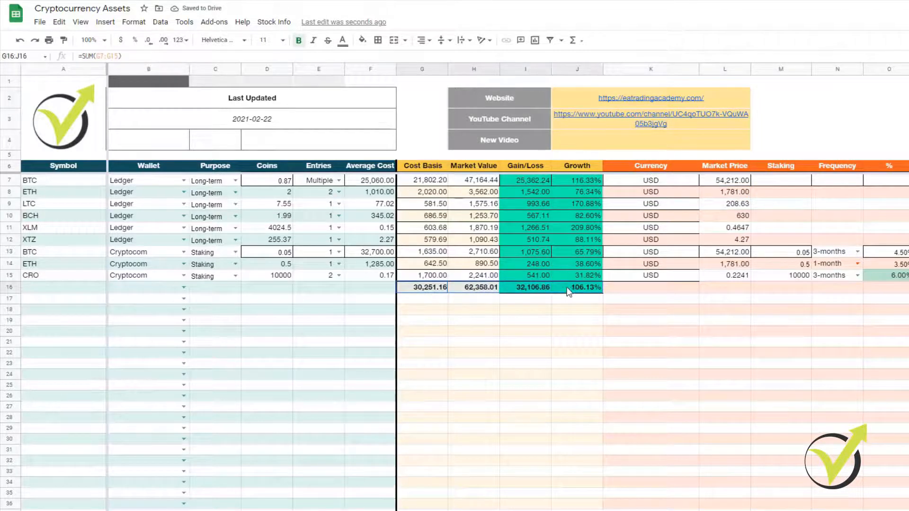
left_click(426, 290)
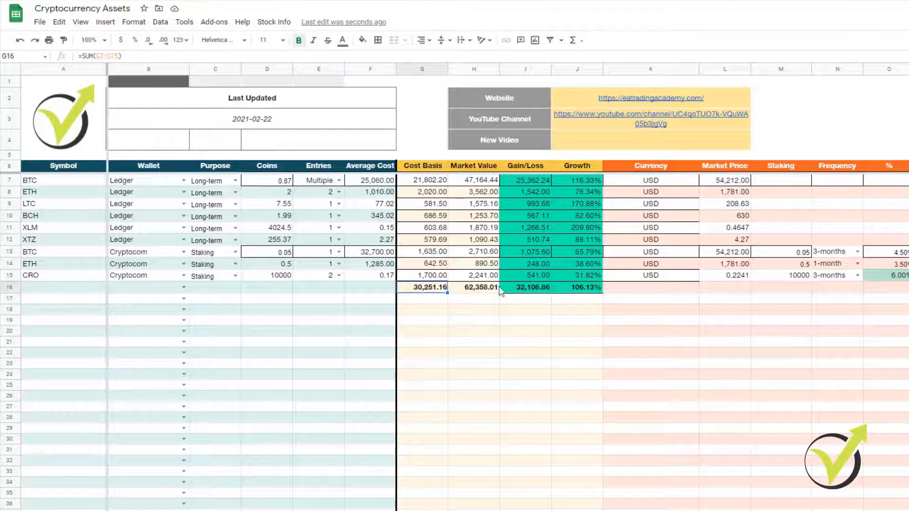
left_click(530, 289)
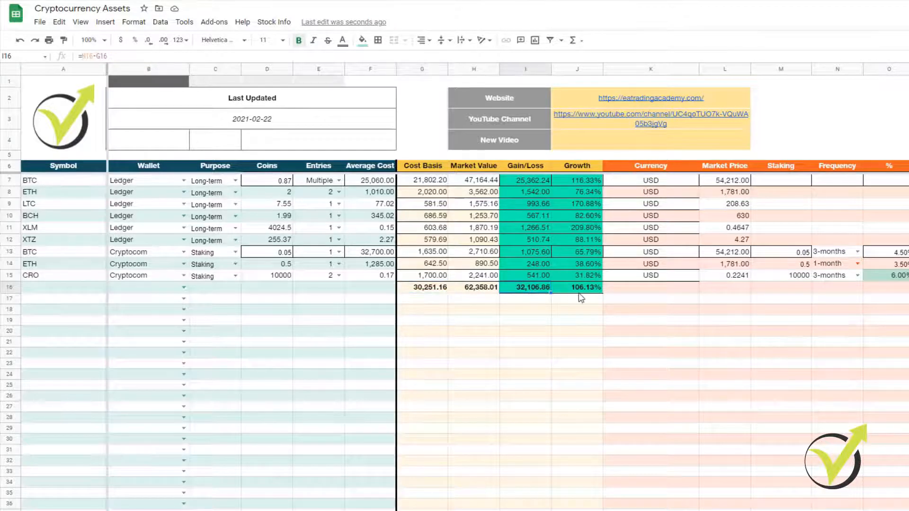
left_click(582, 290)
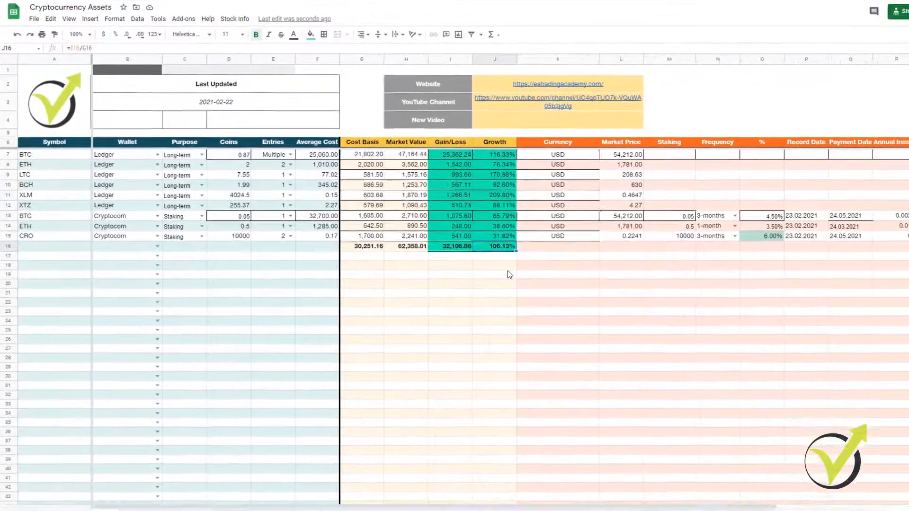
left_click(507, 268)
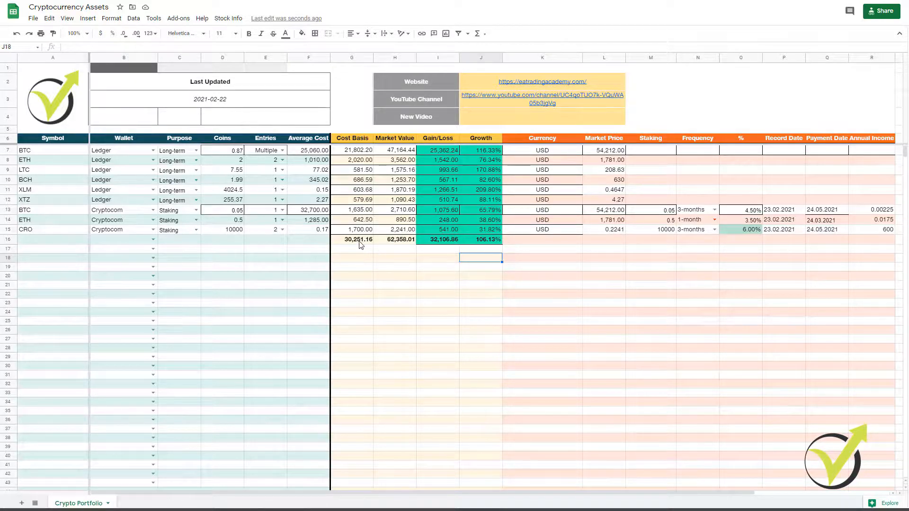
left_click_drag(360, 240, 474, 242)
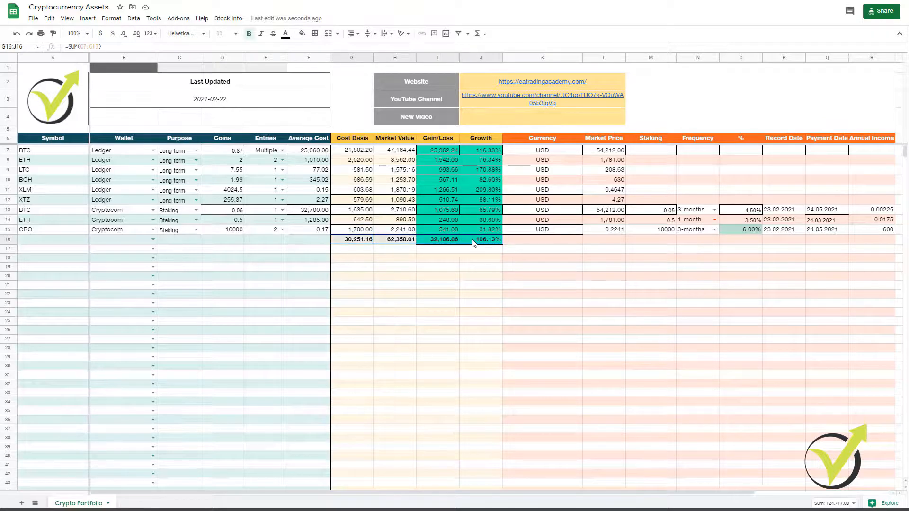
left_click(478, 267)
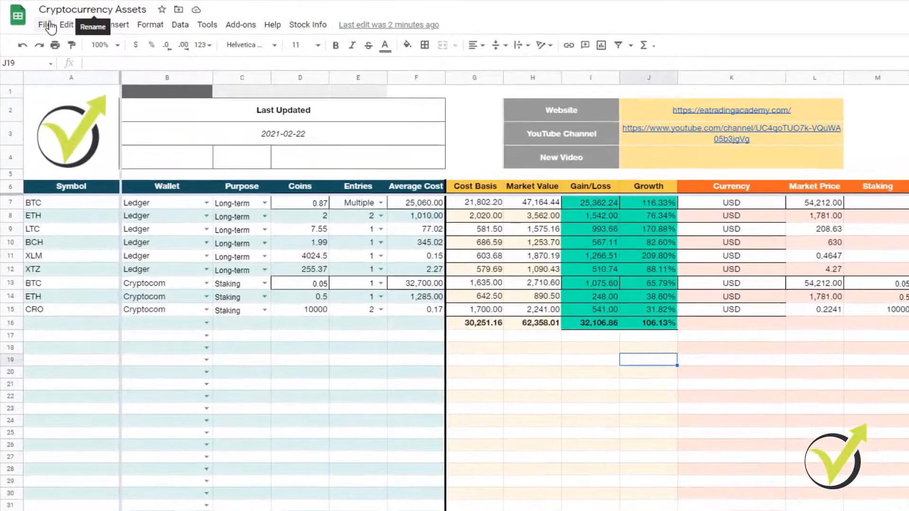
- View the file commands available for copying or downloading the spreadsheet without running any of them
left_click(48, 26)
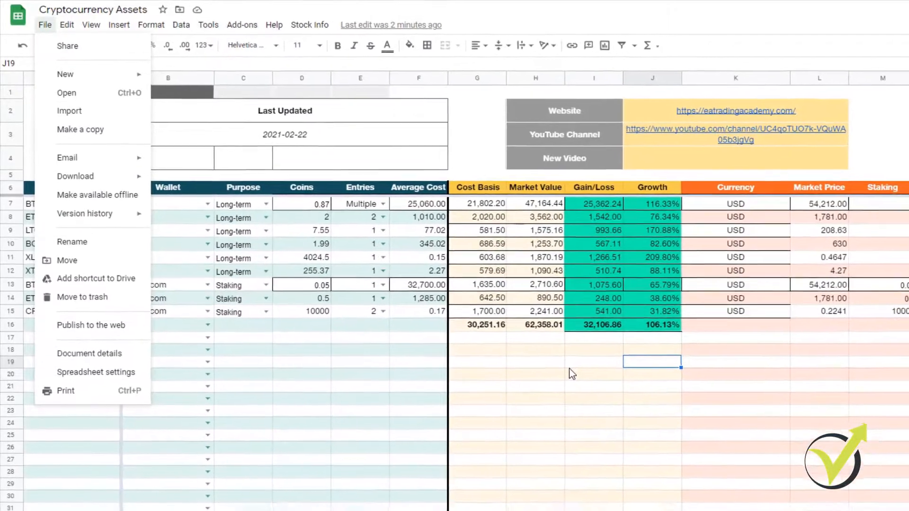
left_click(586, 371)
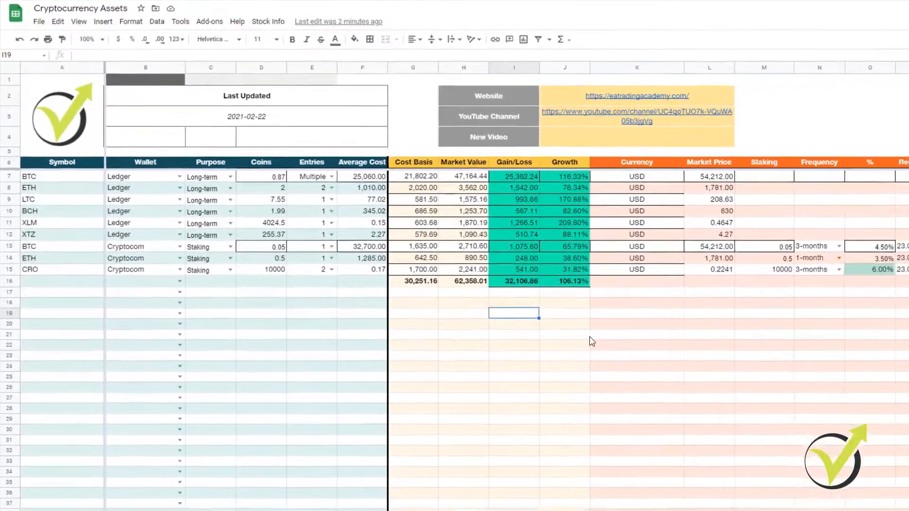